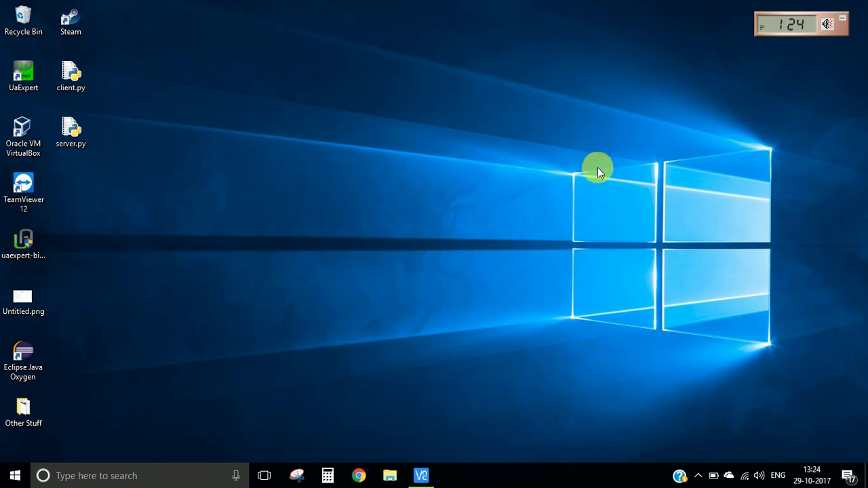
- Open VNC Viewer and connect to the Raspberry Pi at 169.254.1.93
left_click(421, 476)
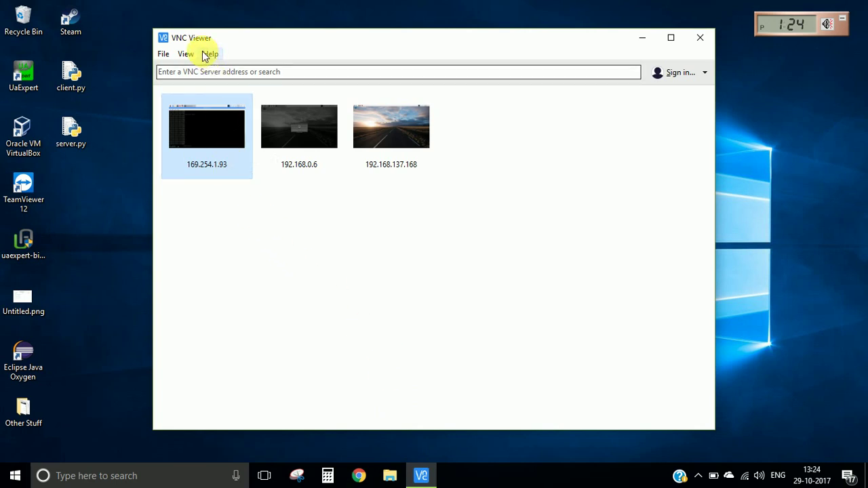
right_click(205, 170)
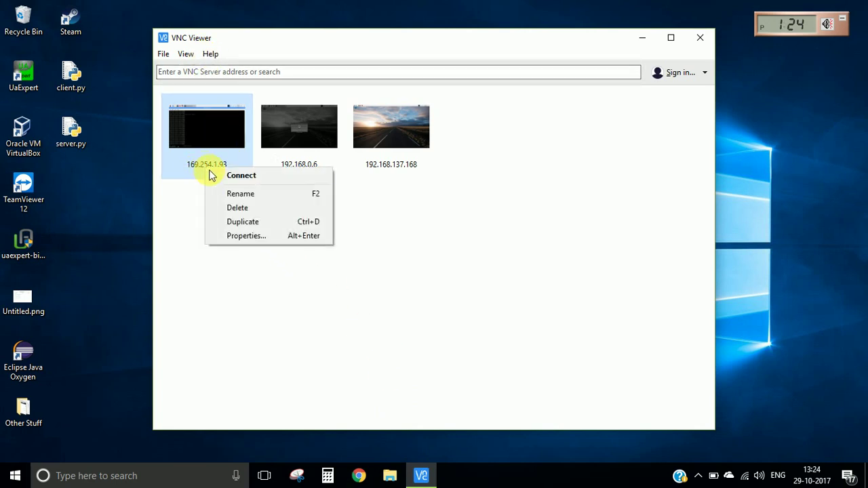
left_click(214, 178)
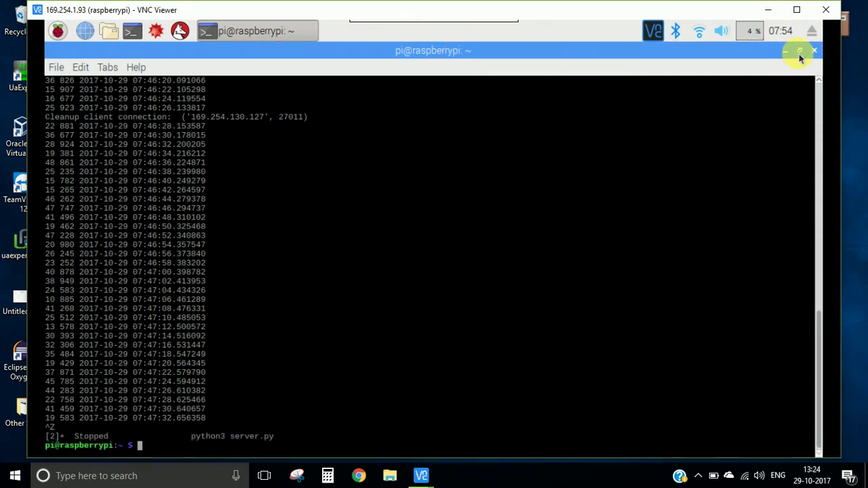
- Replace the old terminal with a new LXTerminal and run sudo apt-get update
left_click(812, 52)
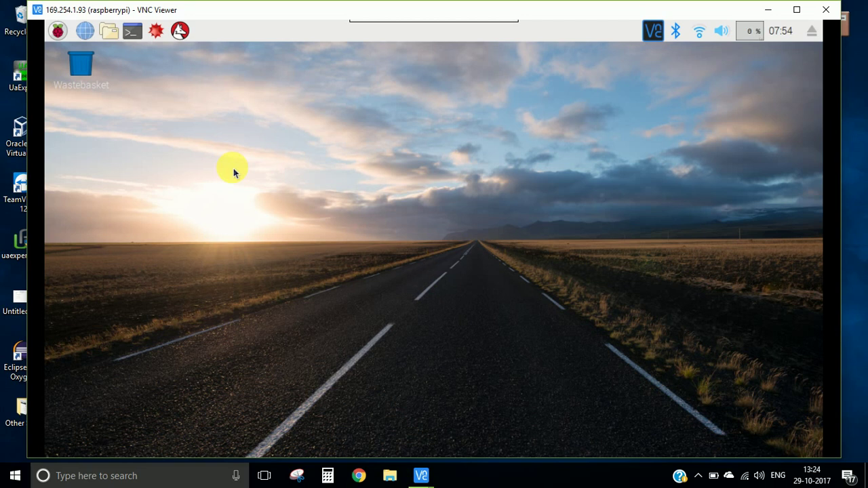
left_click(133, 32)
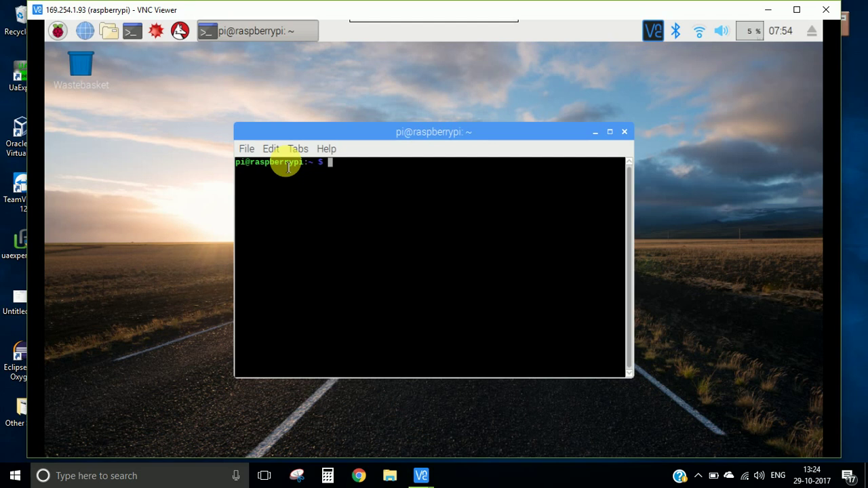
type("sudo ap-")
type("ge")
key("BackSpace")
key("BackSpace")
key("BackSpace")
type("t-get update")
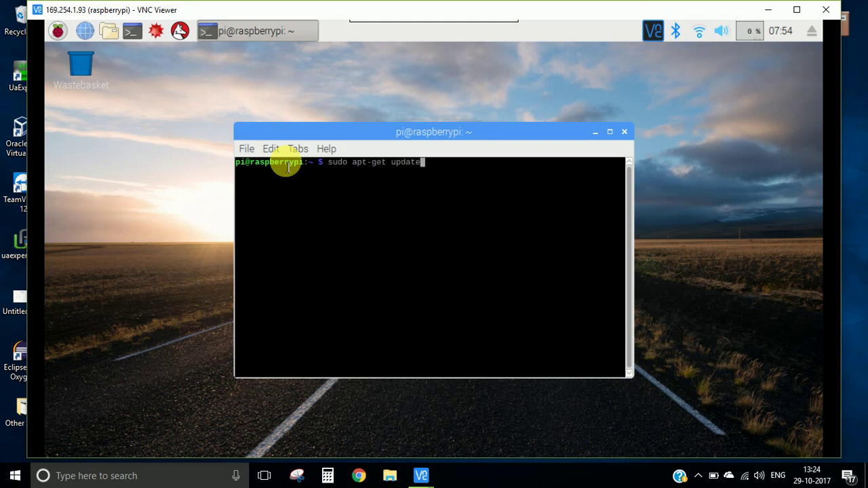
key("Return")
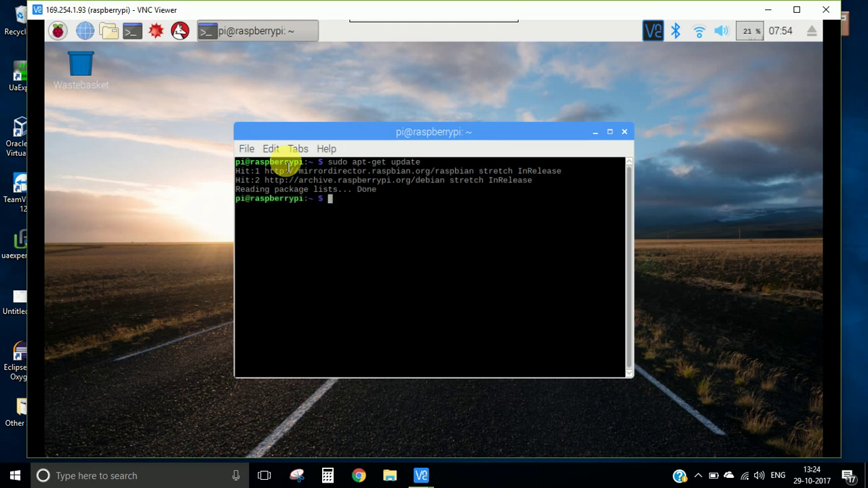
- Run sudo apt-get install libxml2-dev libxmlsec1-dev libffi-dev; all three are already newest
type("sudo apt-get inst")
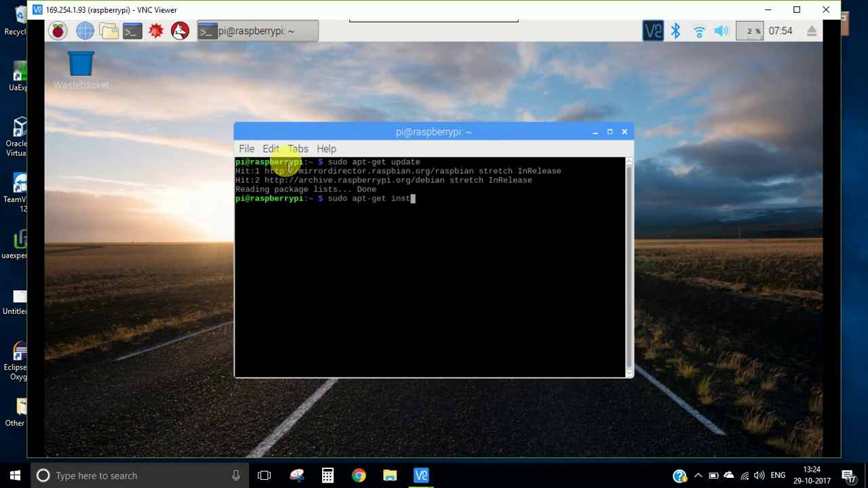
type("all libxml")
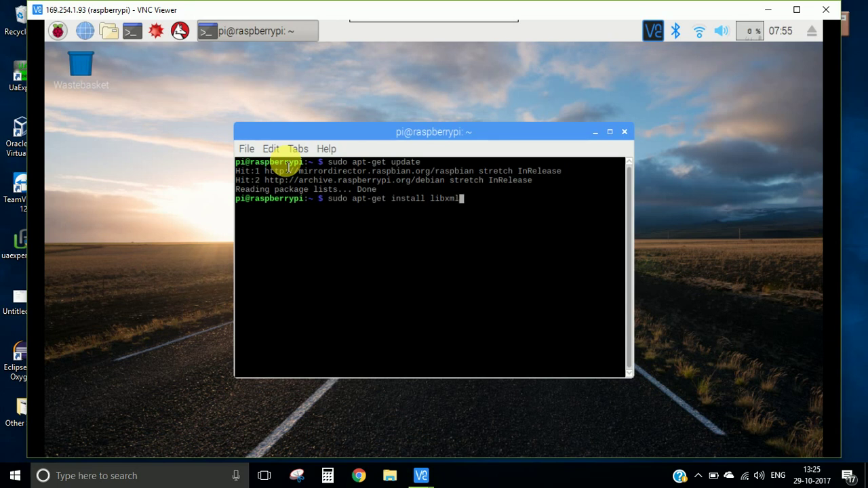
type("2-dev libxmlse")
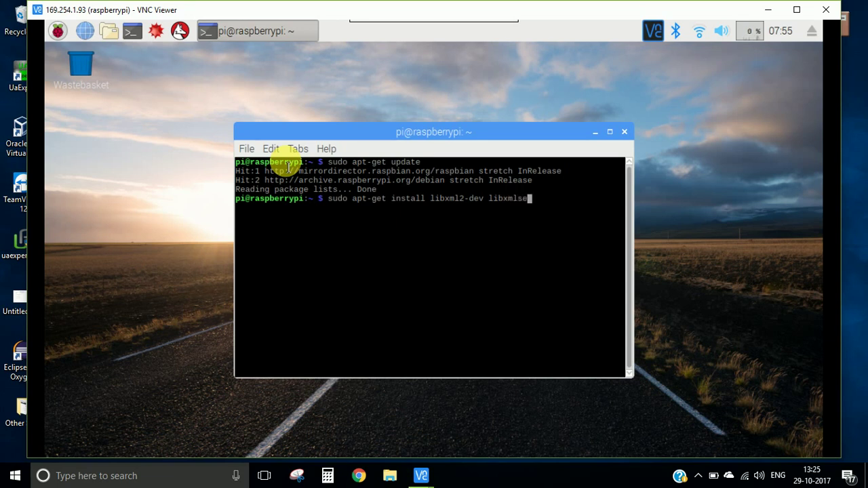
type("c1-dev libxm")
key("BackSpace")
key("BackSpace")
type("ffi-dev")
key("Return")
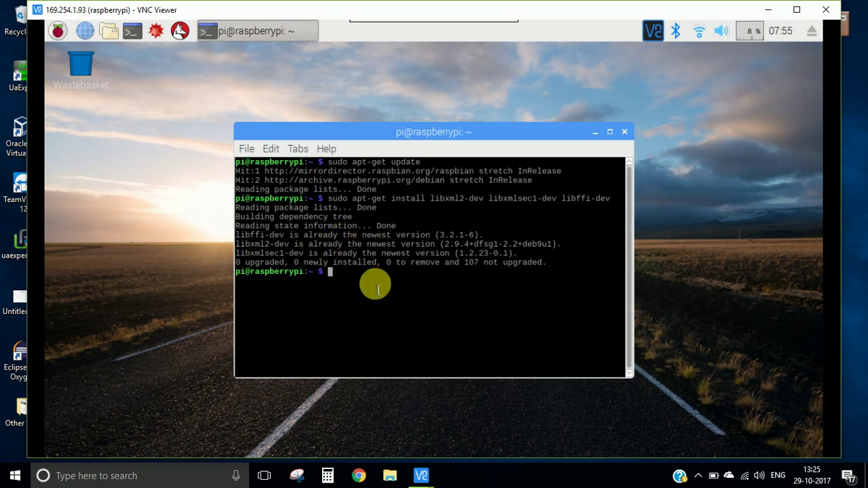
- Run sudo pip3 install cryptography, then sudo pip3 install freeopcua
type("sudo pip2")
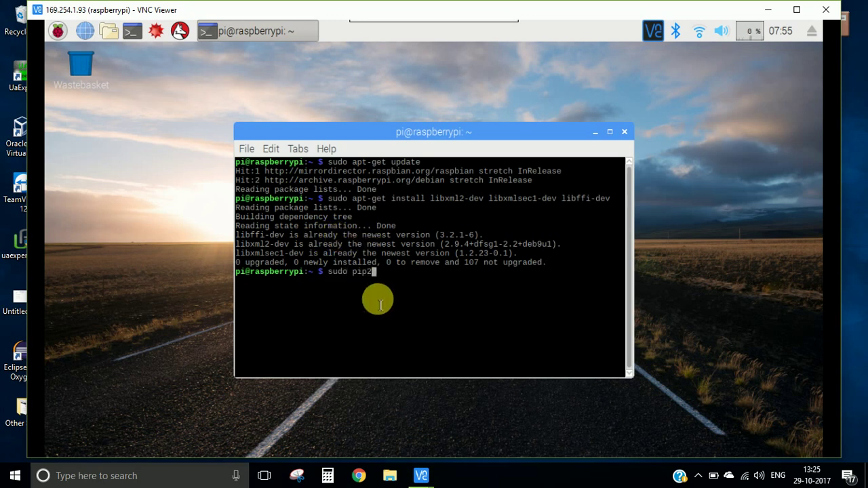
key("BackSpace")
type("3 install cryptograpg")
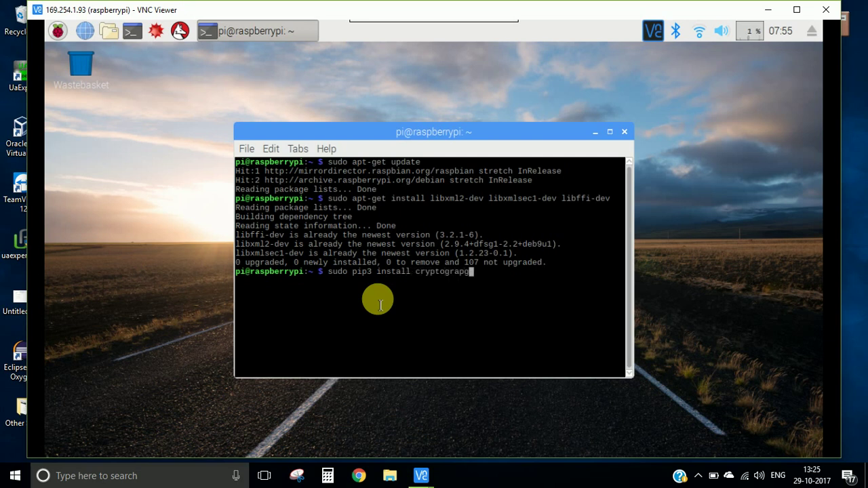
key("BackSpace")
type("hy")
key("Return")
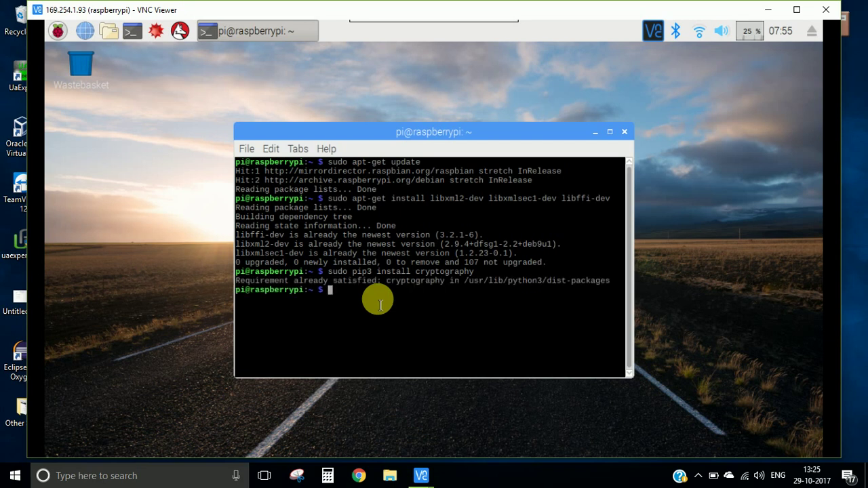
type("sudo pip3 install ")
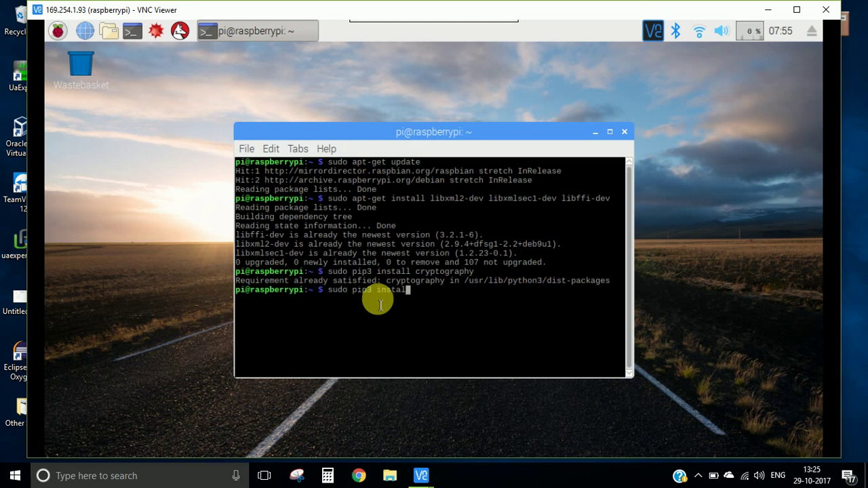
type("freeopcua")
key("Return")
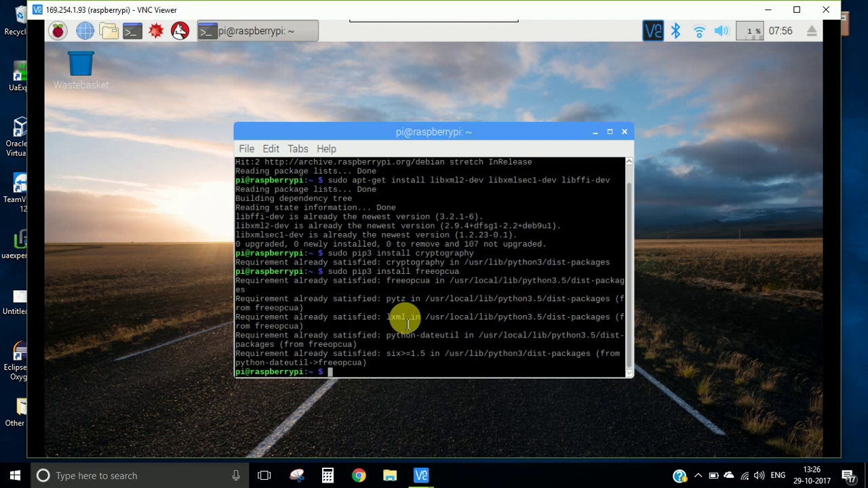
- Clear the screen, start python3 and run the import of Client from opcua
type("clear")
key("Return")
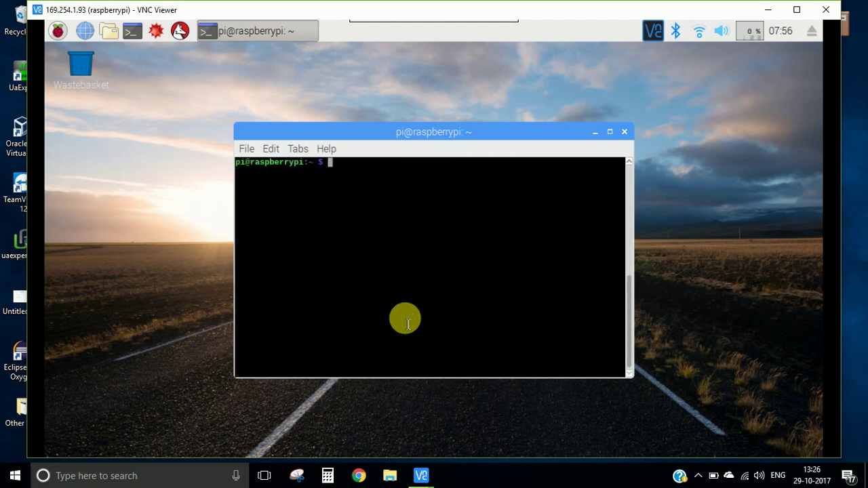
type("python3")
key("Return")
type("from o")
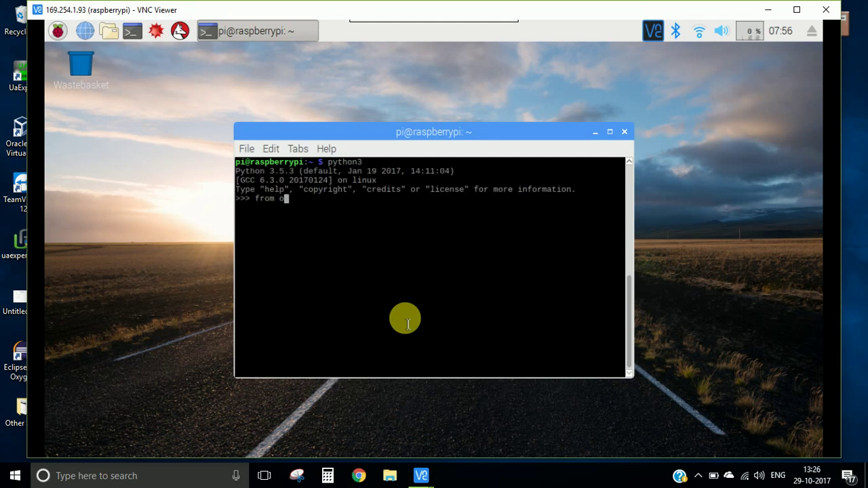
type("pcua import ")
type("Clin")
type("nt")
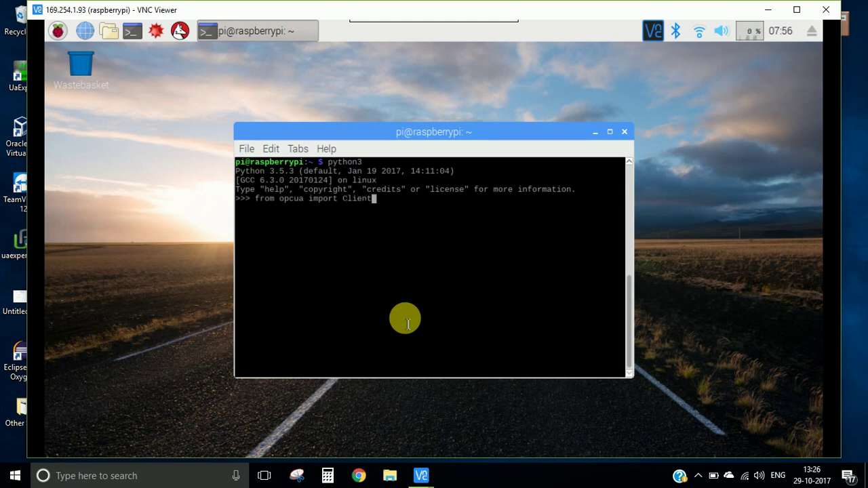
key("Return")
- Leave Python with exit() and clear the terminal
type("exit()")
key("Return")
type("clear")
key("Return")
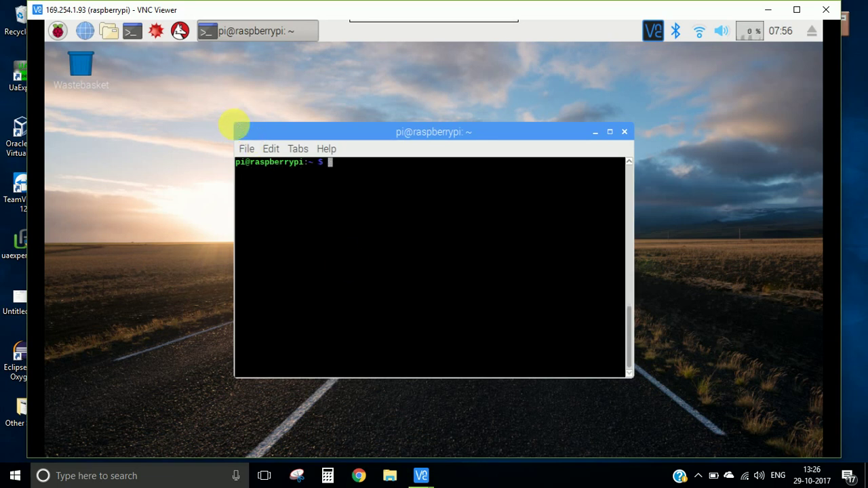
- Enlarge the terminal, run ifconfig and select eth0's address 169.254.1.93
left_click_drag(240, 127, 223, 116)
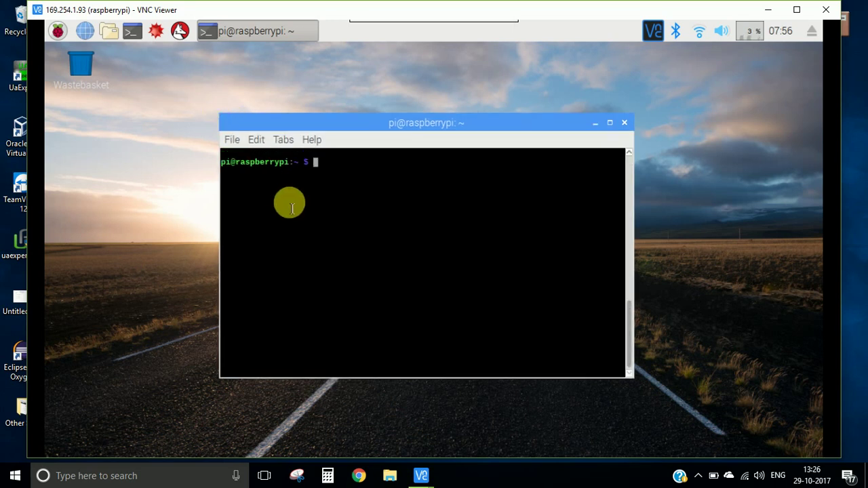
type("clear")
key("Return")
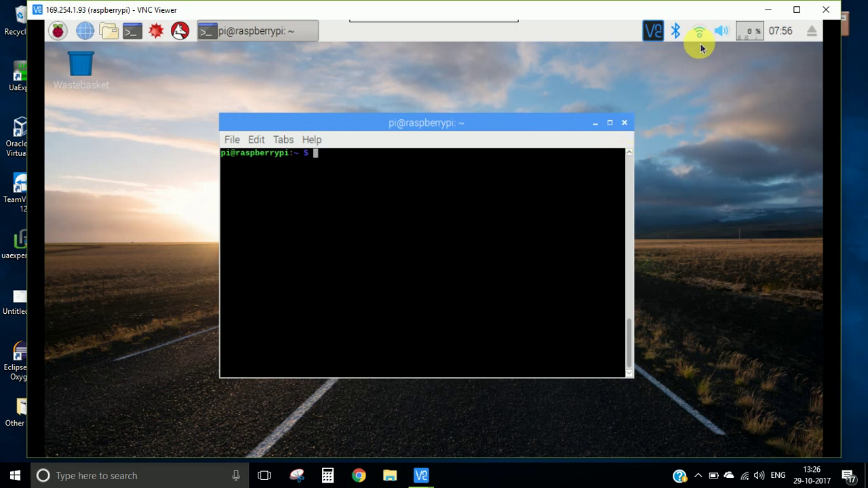
mouse_move(701, 39)
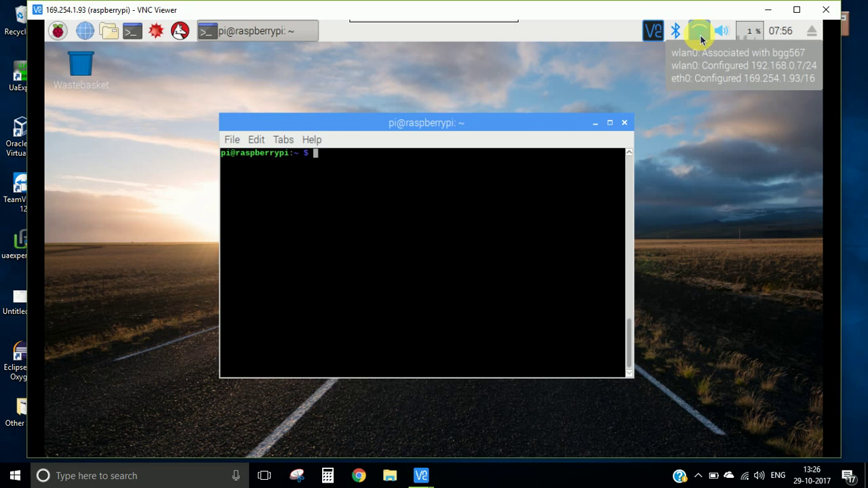
type("ifconfig")
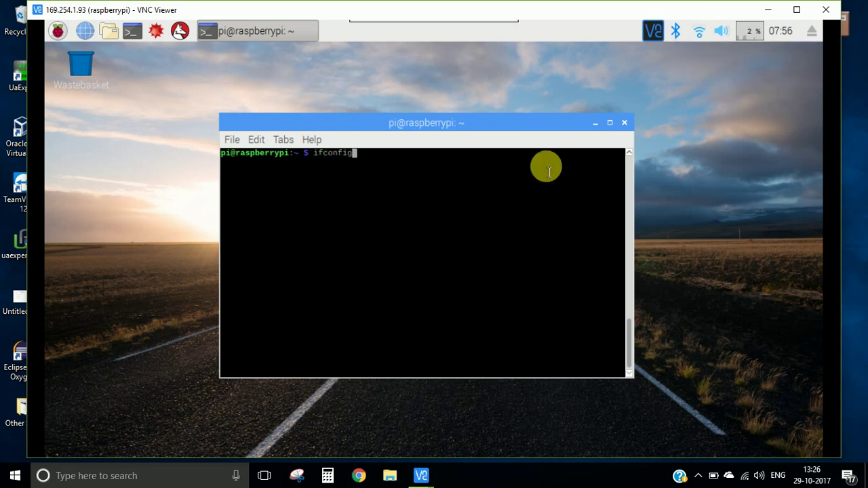
key("Return")
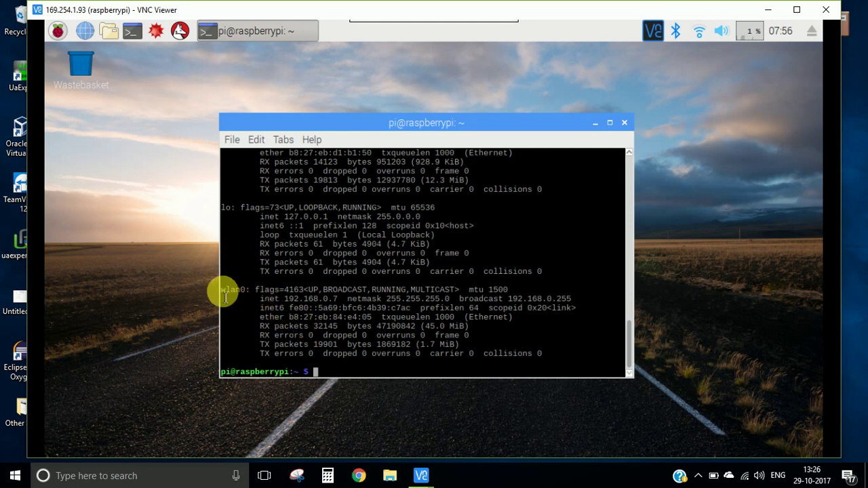
scroll(287, 303, "up", 2)
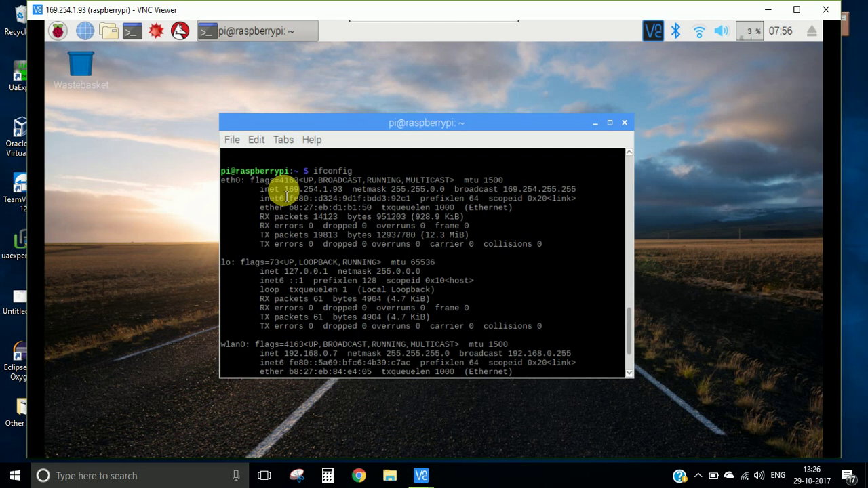
left_click_drag(284, 190, 343, 193)
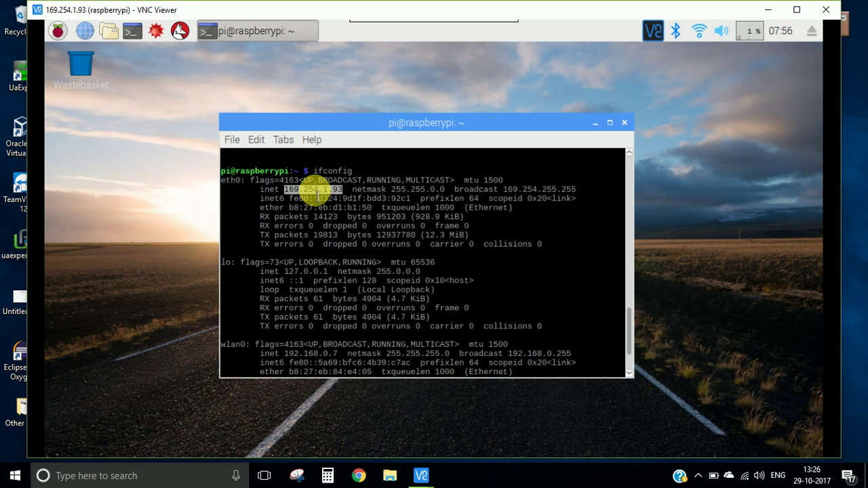
scroll(317, 196, "down", 2)
- Clear the terminal and open server.py in nano to check the opc.tcp://169.254.1.93:4840 url
type("clear")
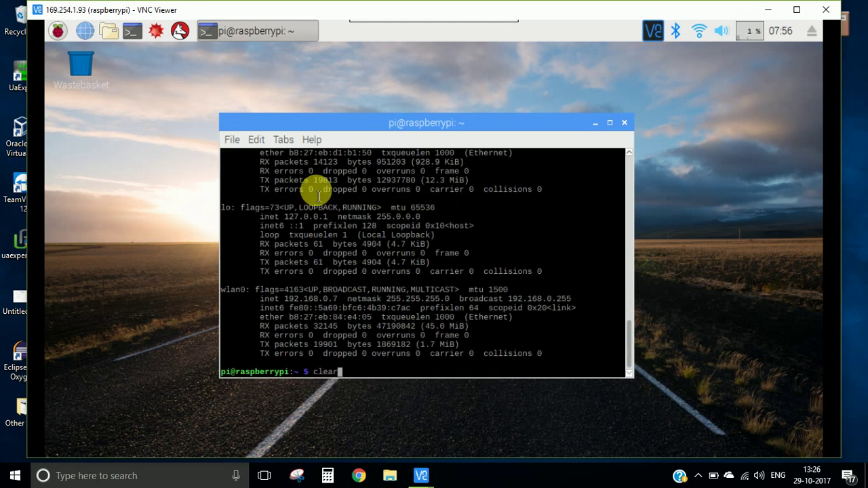
key("Return")
type("sudo nano se")
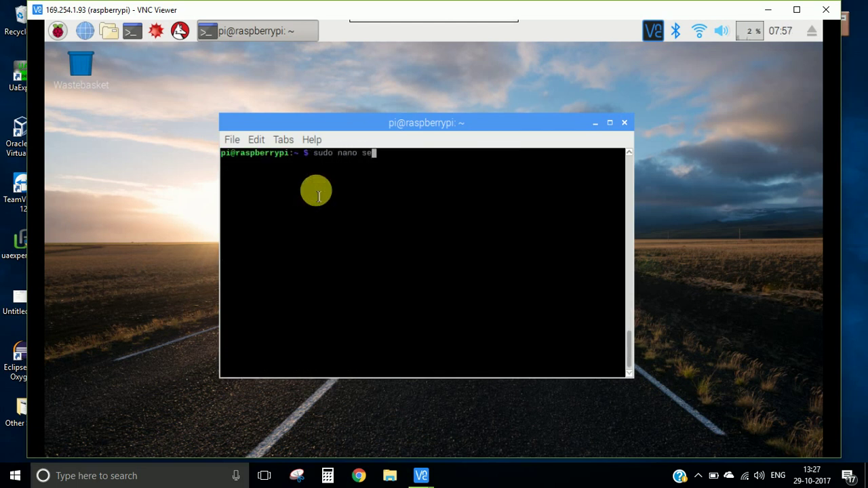
type("rver.py")
key("Return")
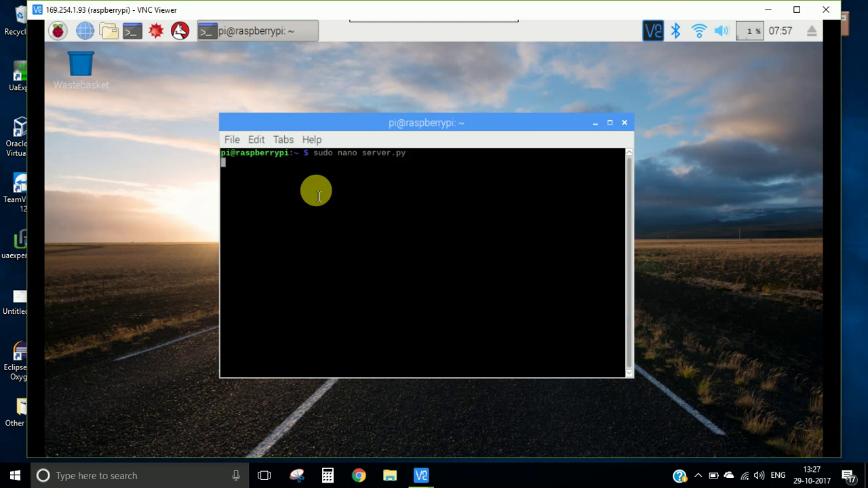
key("Down")
key("Down")
key("Down")
key("Down")
key("Down")
key("Down")
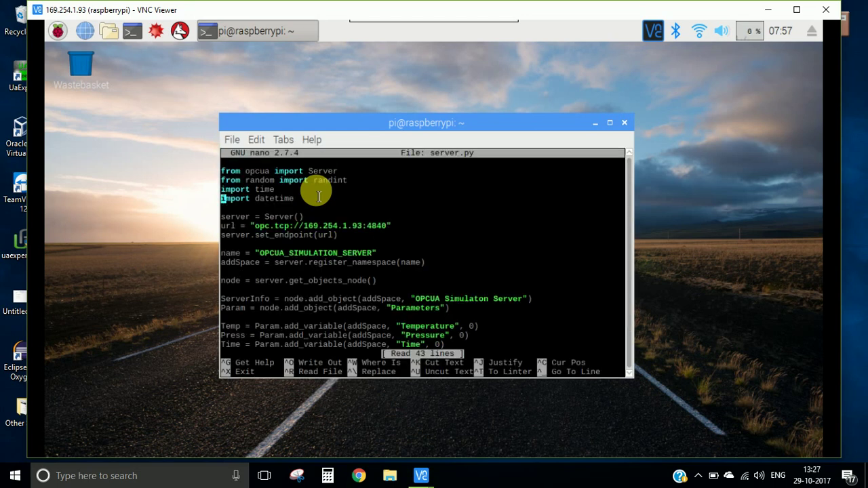
key("Right")
key("Right")
key("Right")
key("Right")
key("Right")
key("Right")
key("Right")
key("Right")
key("Right")
key("Right")
key("Right")
key("Right")
key("Right")
key("Right")
key("Right")
key("Right")
key("Right")
key("Right")
key("Right")
key("Right")
key("Right")
key("Right")
key("Right")
key("Right")
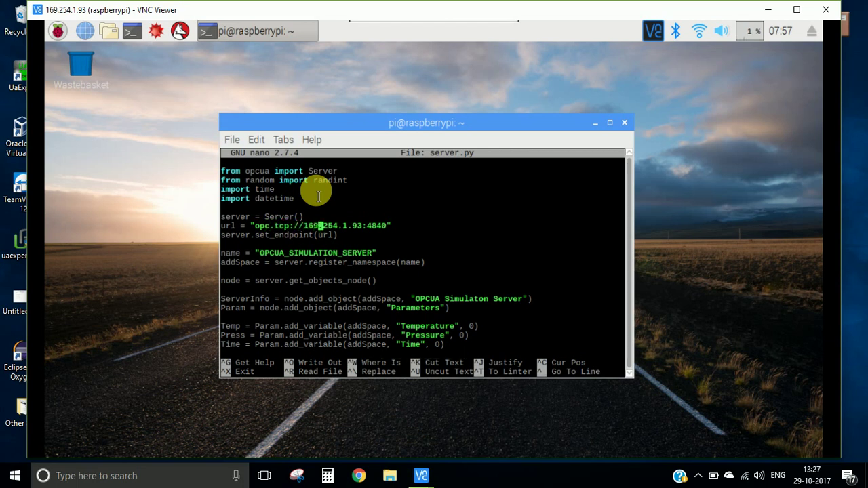
- Exit nano, clear the screen and launch python3 server.py
key("ctrl+x")
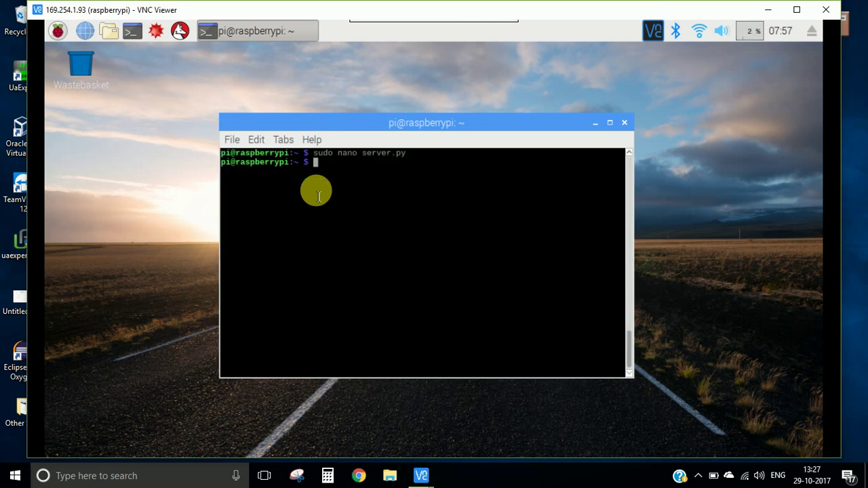
type("clear")
key("Return")
type("pytho")
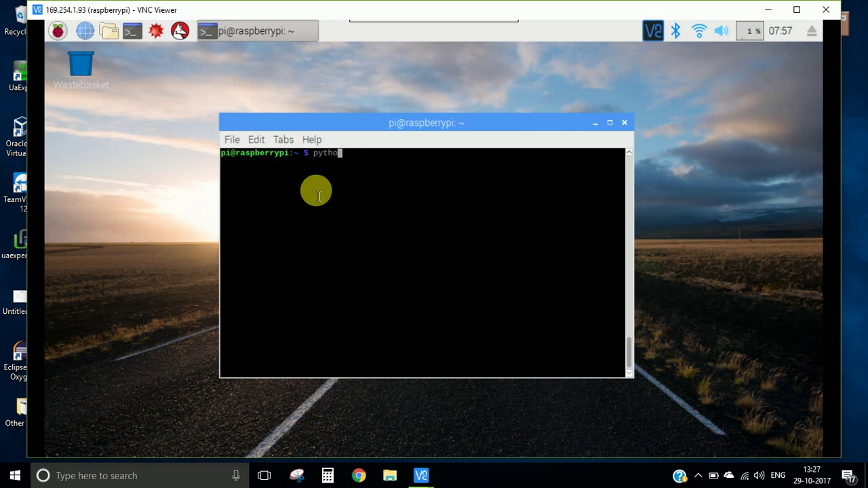
type("n3 serve")
key("Tab")
key("Return")
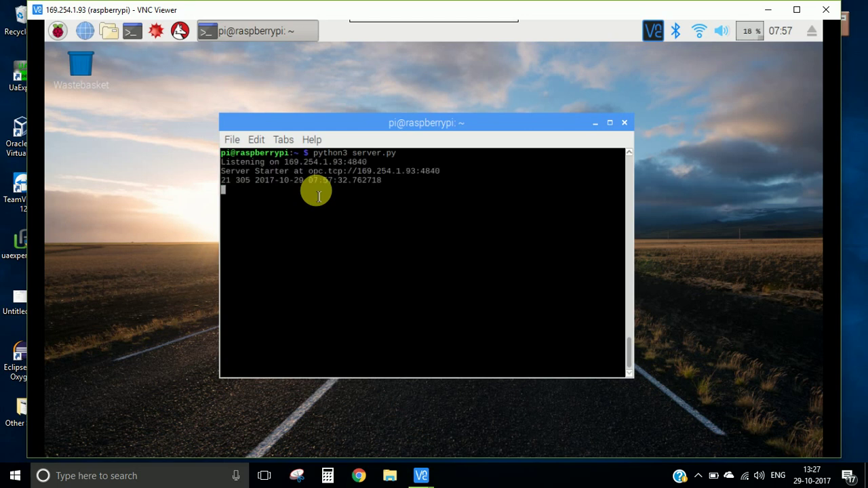
- Minimise the VNC windows and launch UaExpert from the Windows desktop
left_click(609, 122)
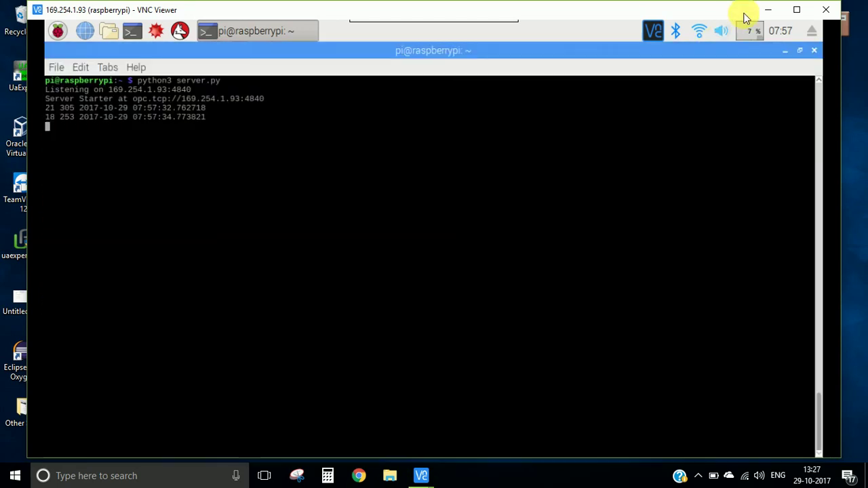
left_click(769, 10)
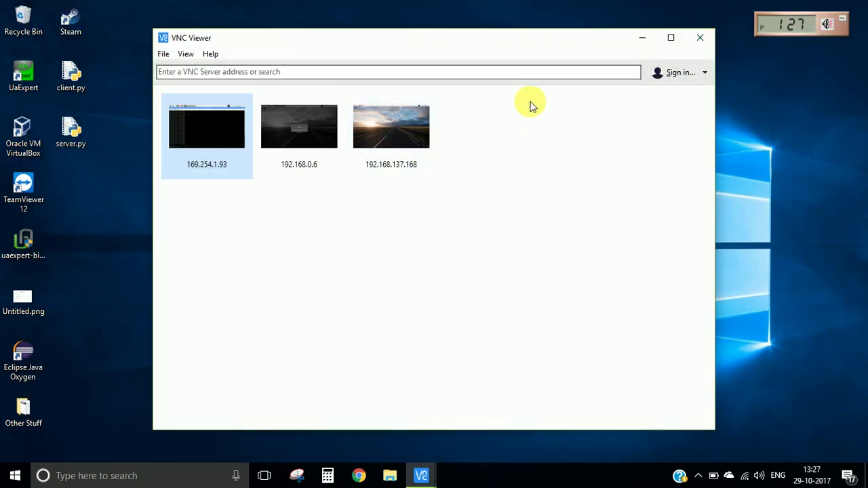
left_click(641, 38)
right_click(230, 133)
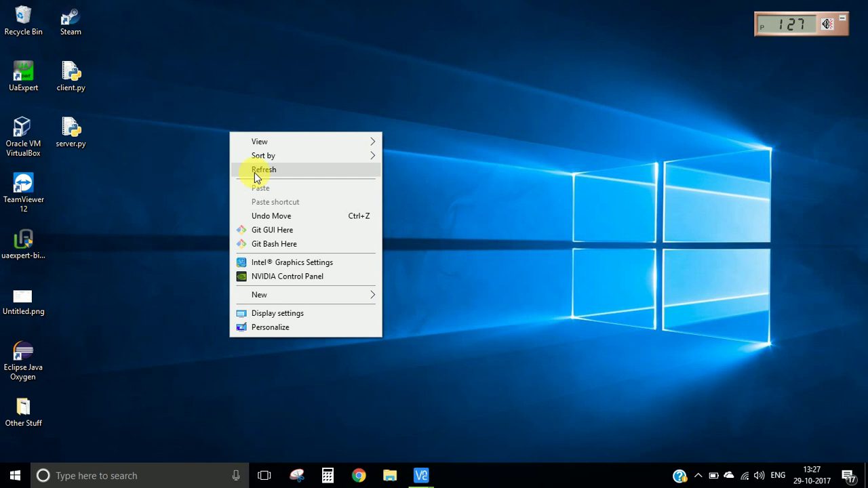
left_click(264, 170)
double_click(23, 73)
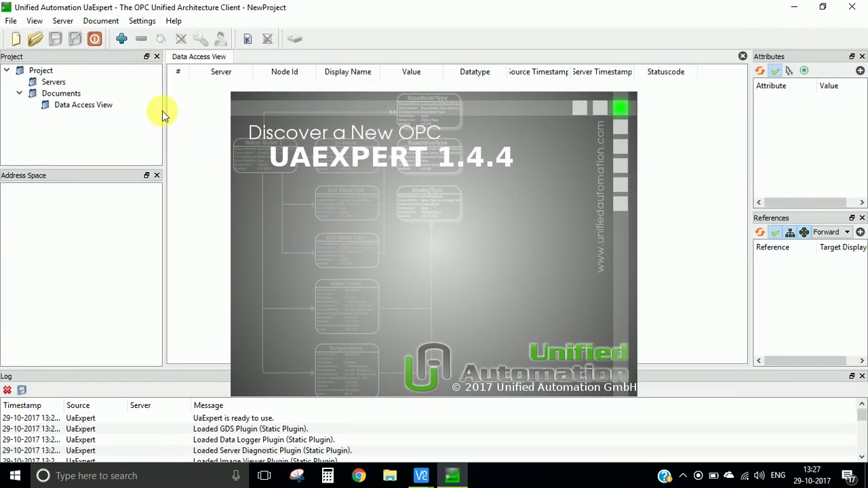
- Add a server with endpoint URL opc.tcp://169.254.1.93:4840 via the Advanced tab
left_click(121, 39)
left_click(453, 83)
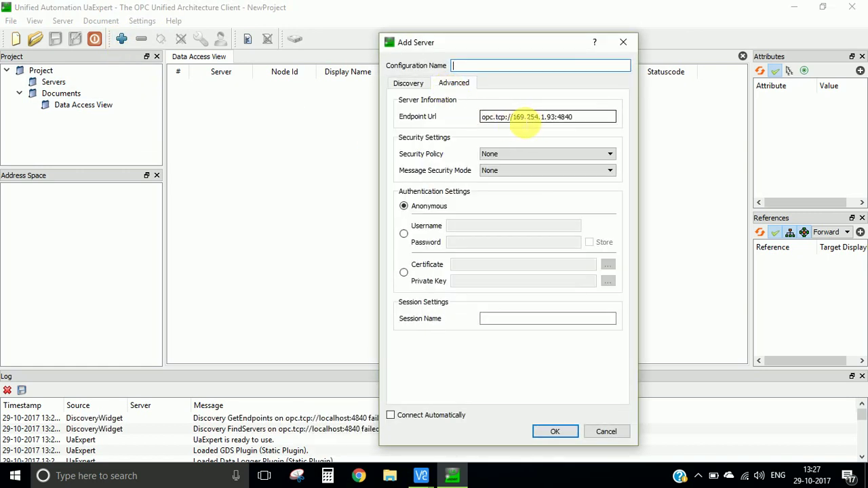
left_click_drag(513, 118, 556, 120)
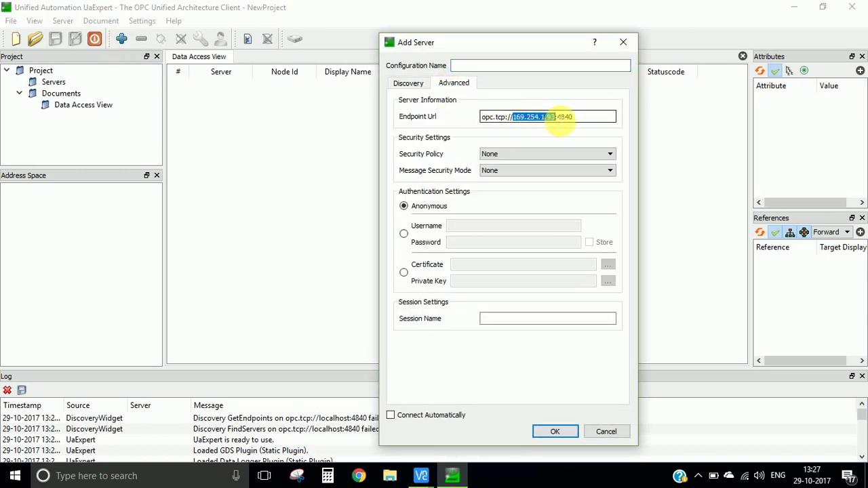
right_click(564, 118)
left_click(589, 172)
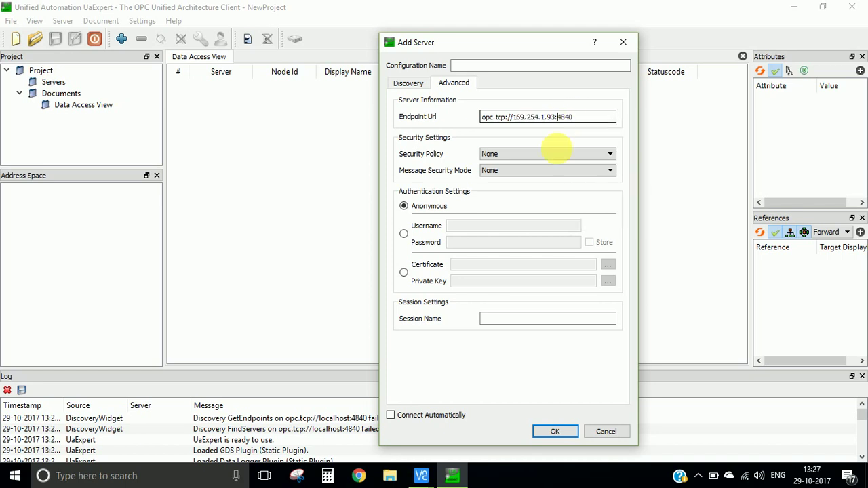
left_click(555, 431)
- Connect to the Pi server and drag Parameters' Pressure, Temperature and Time into Data Access View
right_click(92, 93)
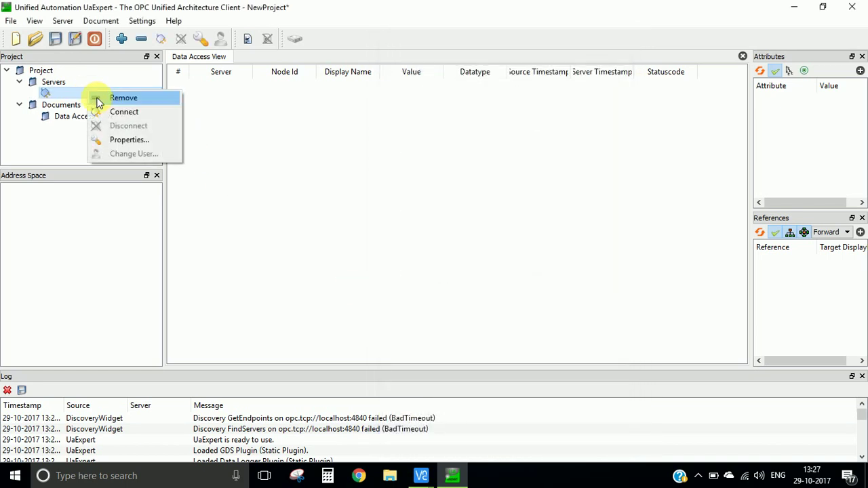
left_click(115, 110)
left_click(19, 237)
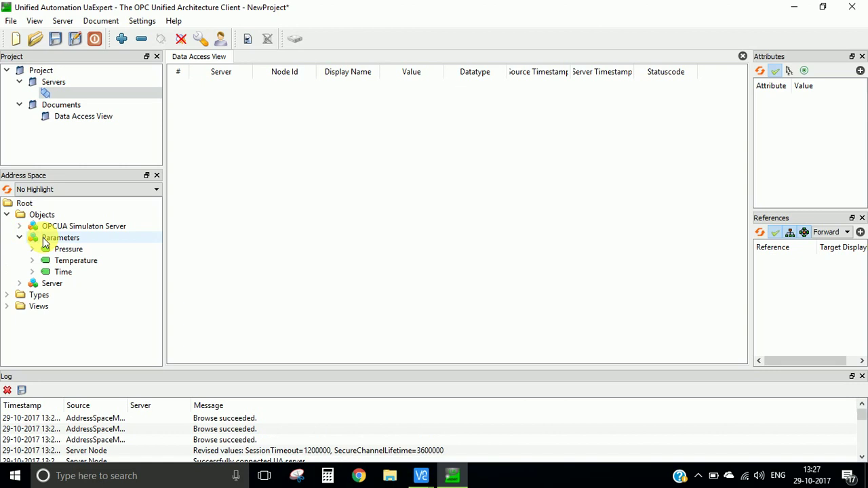
left_click(60, 238)
left_click_drag(66, 249, 296, 181)
left_click_drag(63, 271, 310, 188)
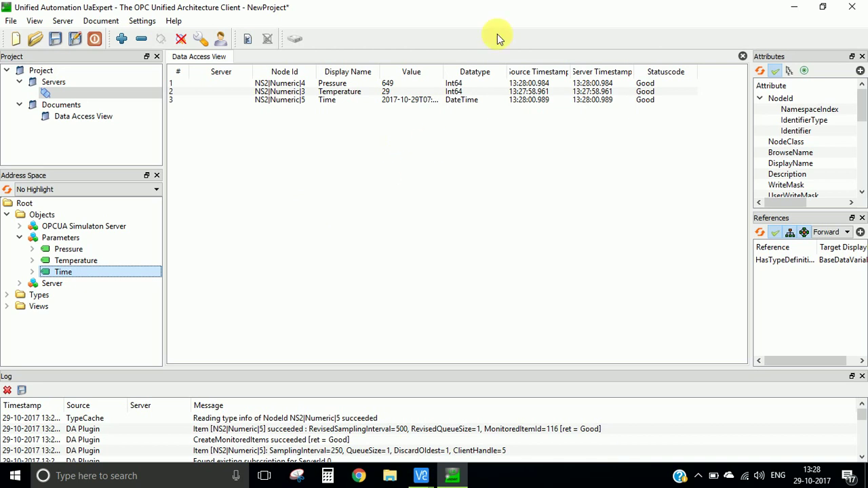
- Bring the raspberrypi VNC session to the front and place it on the right half, beside UaExpert
mouse_move(421, 476)
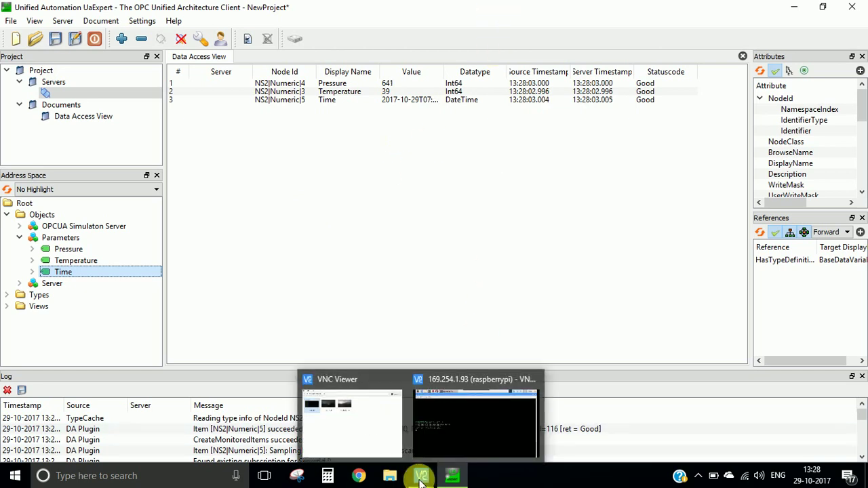
left_click(444, 422)
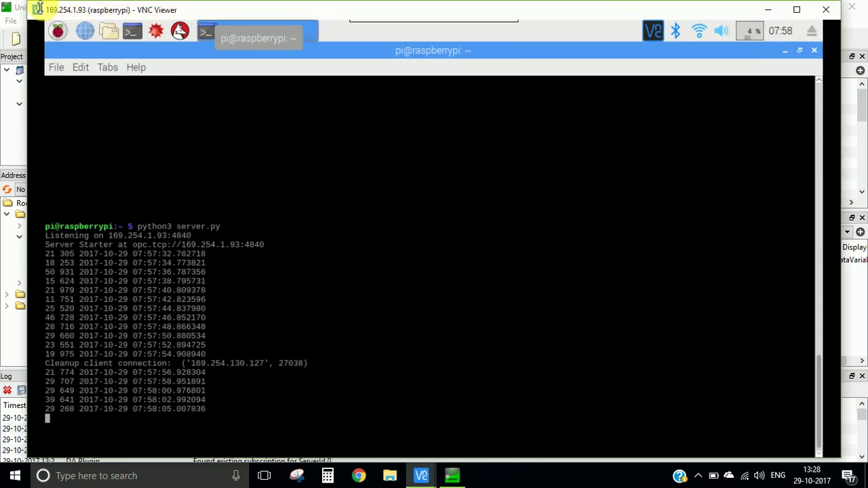
left_click_drag(28, 8, 453, 9)
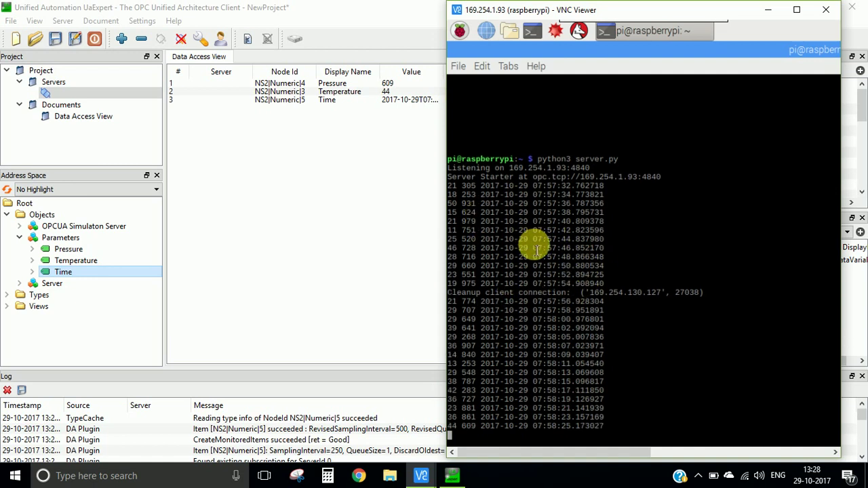
left_click_drag(478, 11, 496, 12)
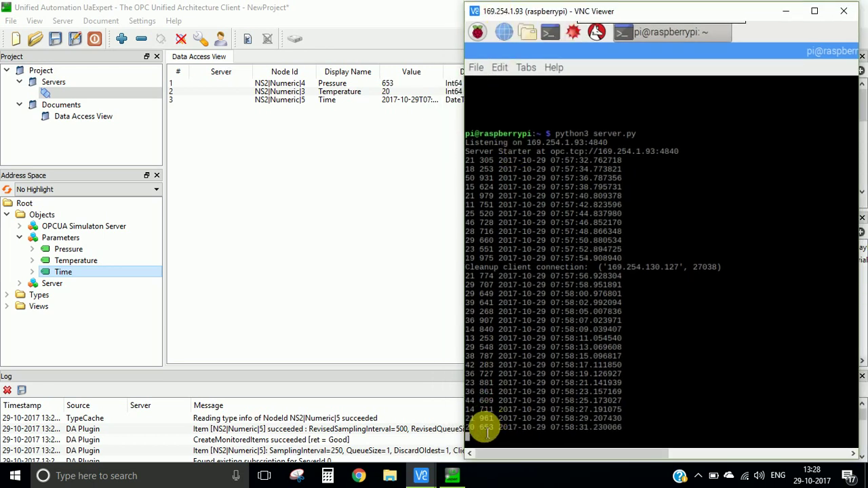